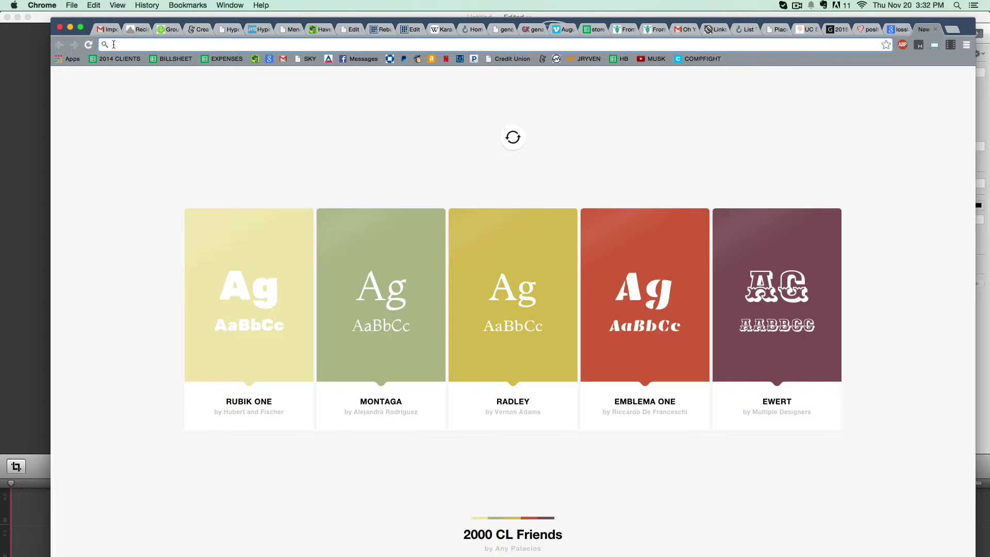
text(hypnobirthing.name)
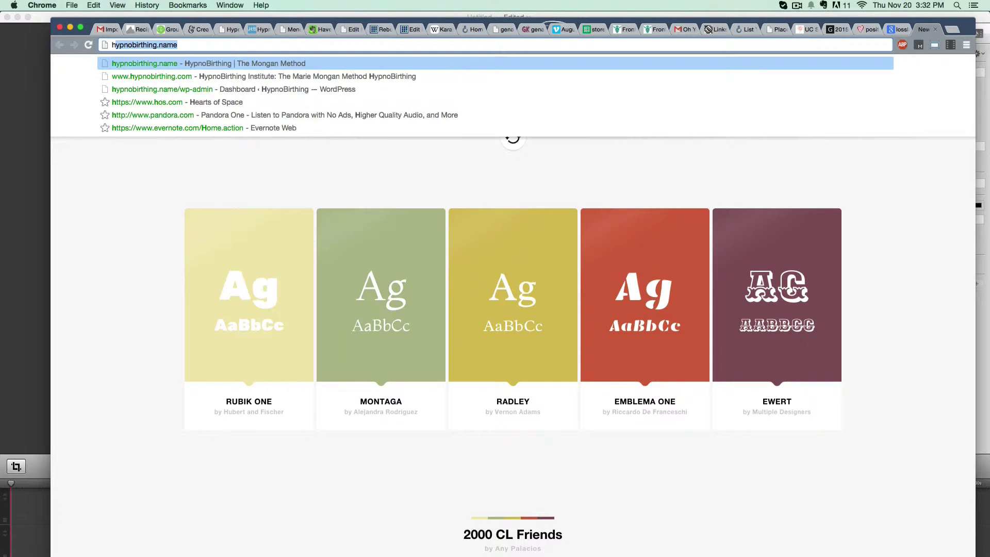
- Load the hypnobirthing.name website home page in Chrome
key(Return)
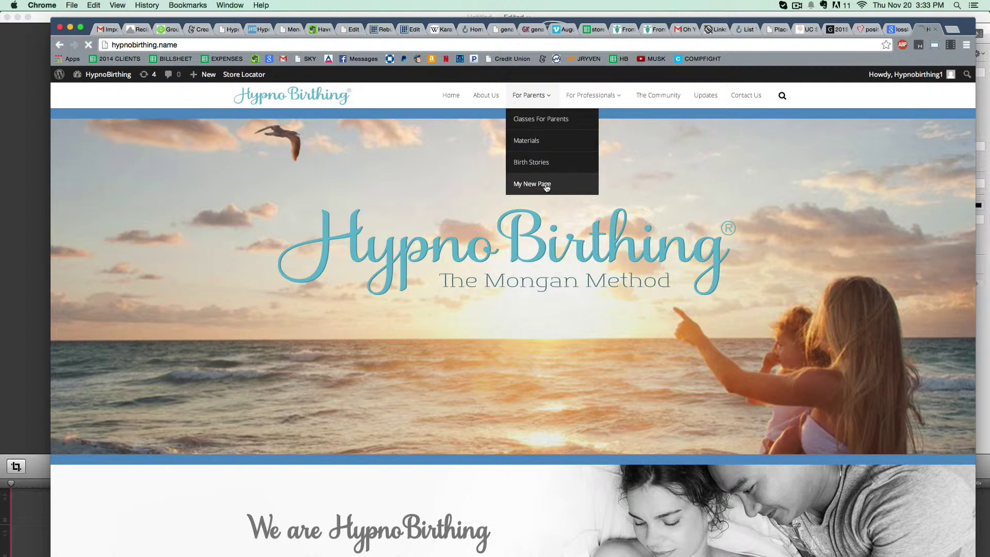
- View Classes for Parents and My New Page on the live site, then log in to the WordPress dashboard
click(530, 188)
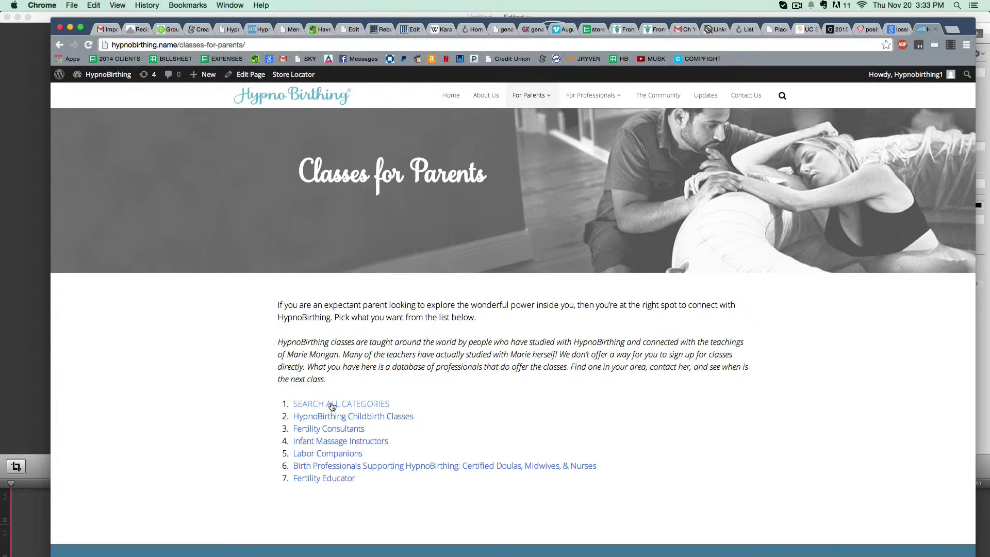
click(258, 30)
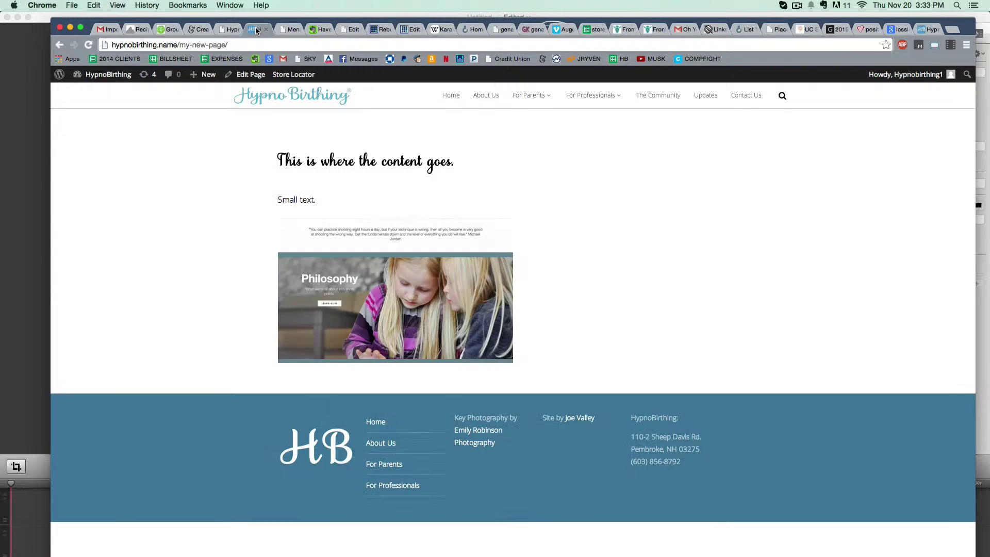
click(222, 31)
click(571, 299)
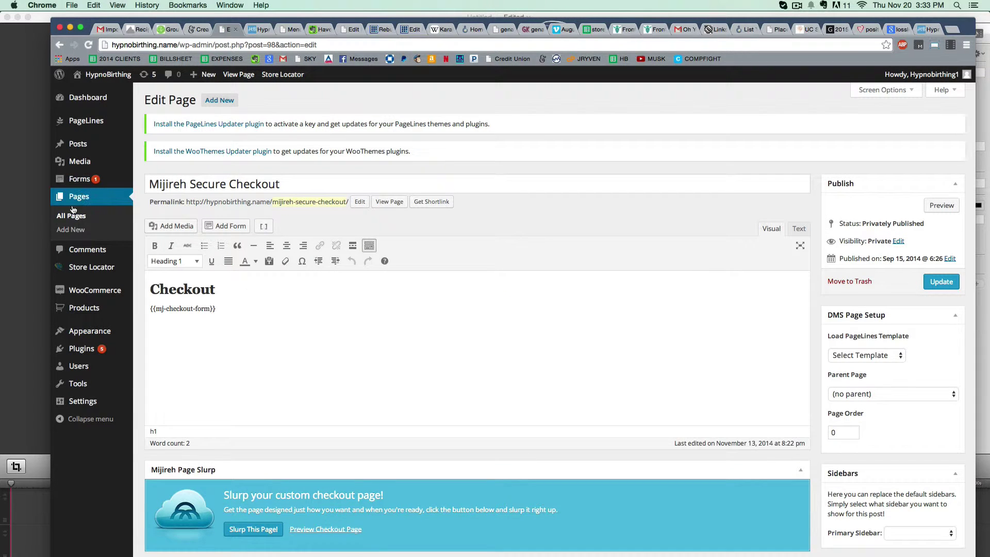
- Find My New Page in the All Pages list and open it for editing
click(74, 219)
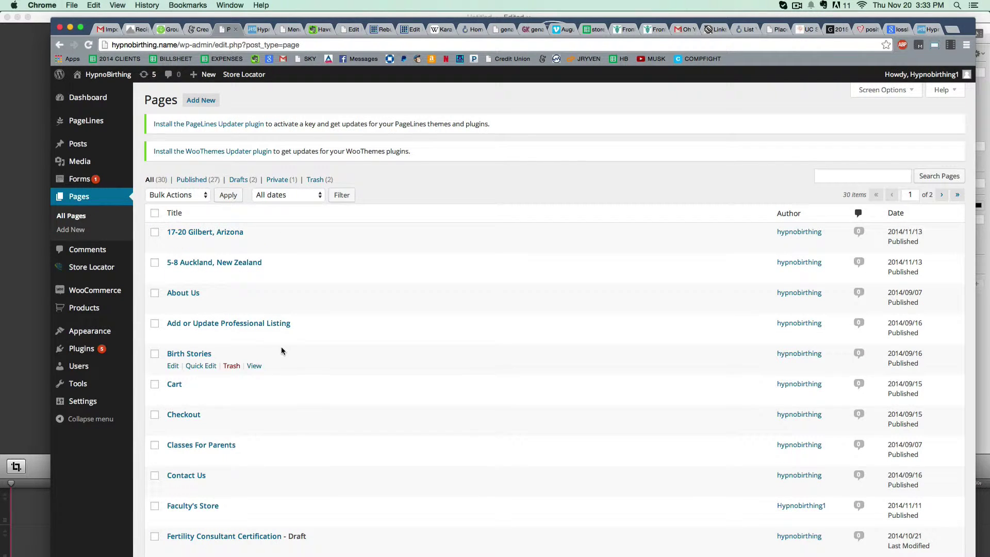
scroll(281, 348, down, 5)
scroll(281, 346, down, 3)
scroll(281, 348, up, 1)
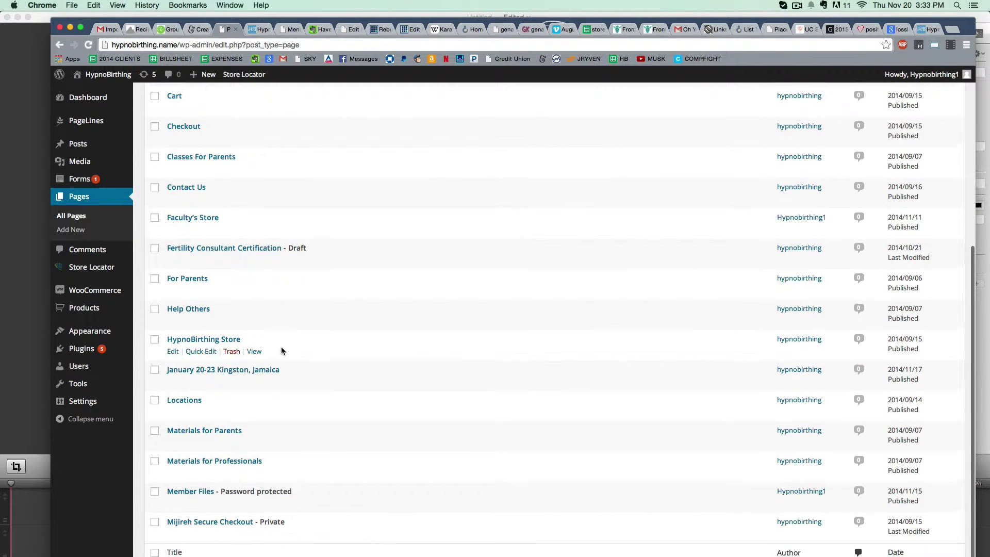
scroll(554, 363, up, 7)
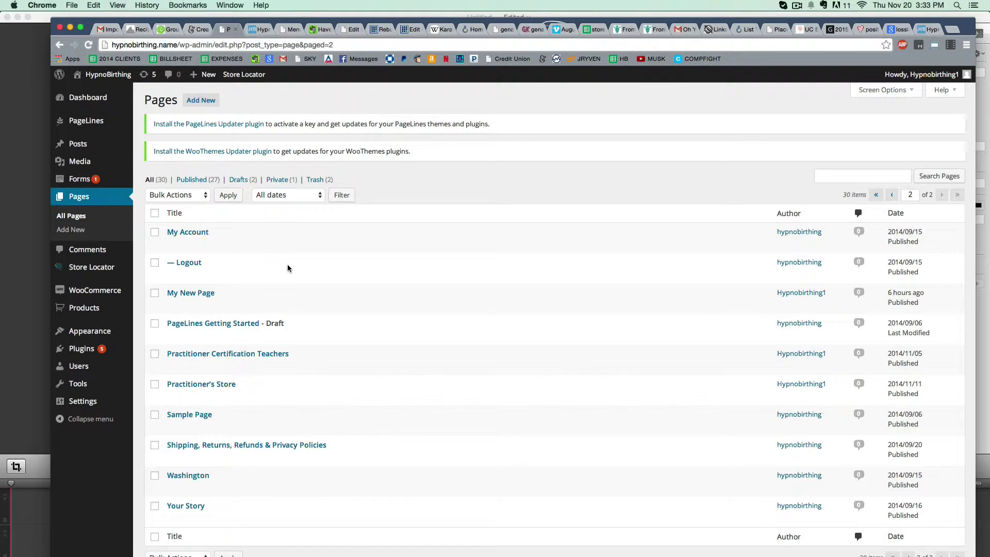
click(194, 292)
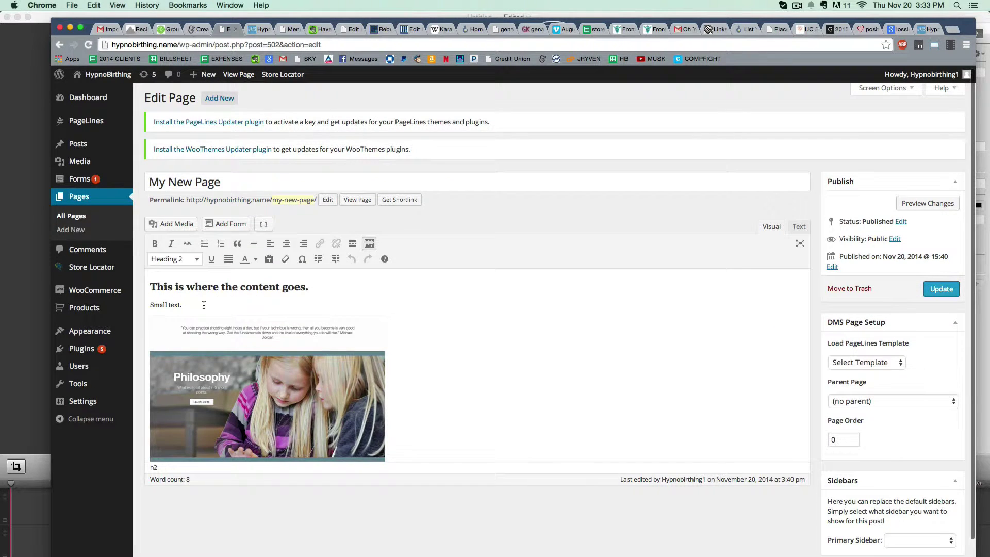
- Add a new paragraph ending in LINKED PAGE below 'Small text.' and select those words, cancelling the link dialog for now
click(193, 306)
key(Return)
text(Let's say you want to link a page here: LINKED PAGE)
drag(309, 321, 262, 321)
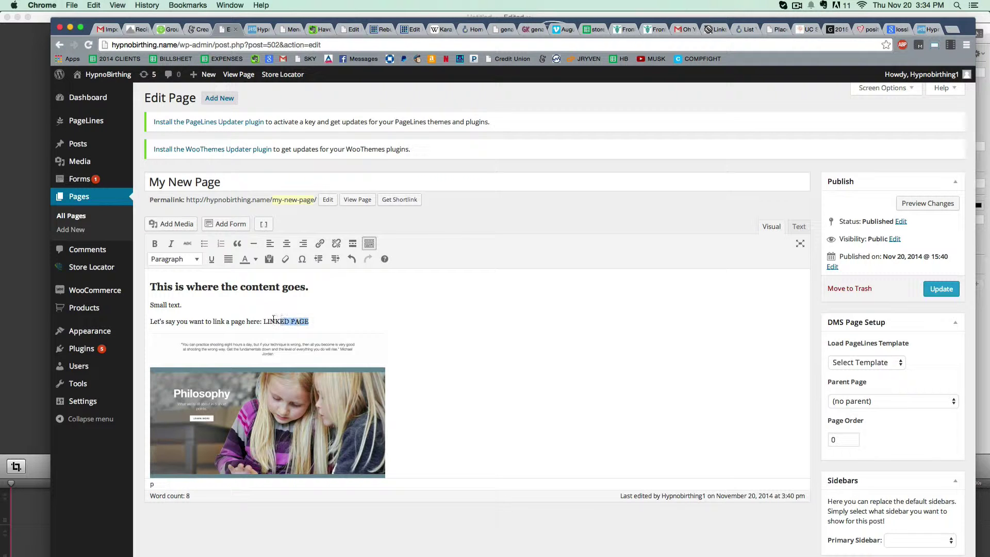
click(322, 245)
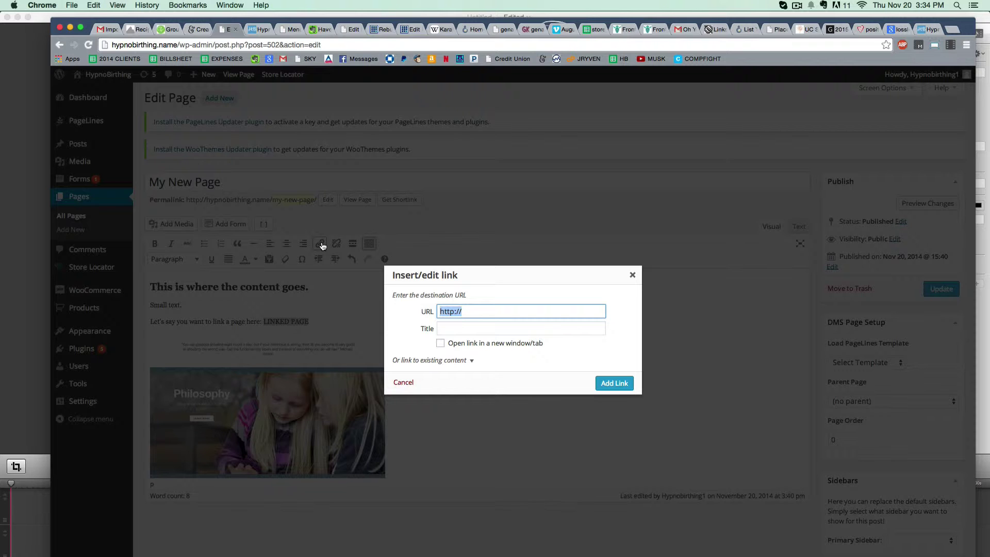
click(632, 275)
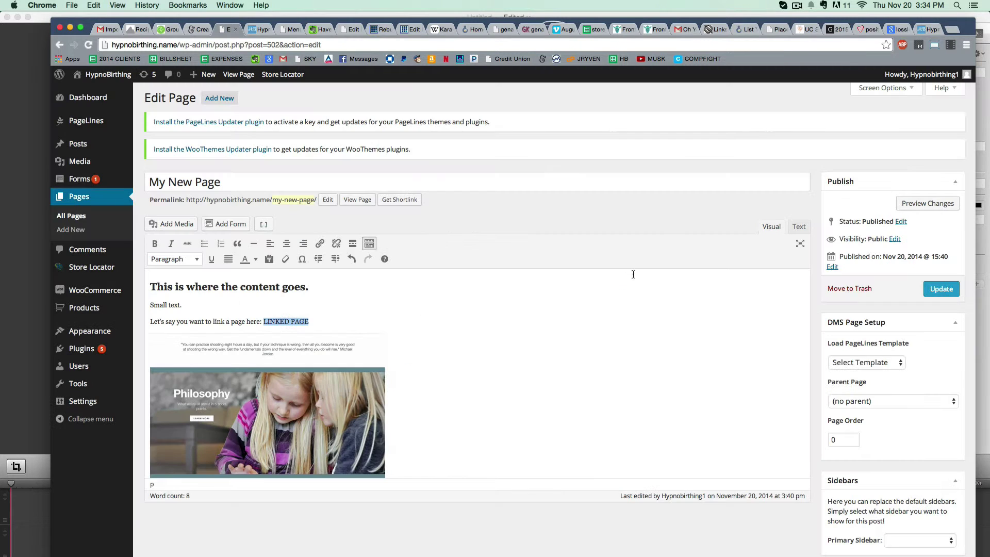
click(923, 30)
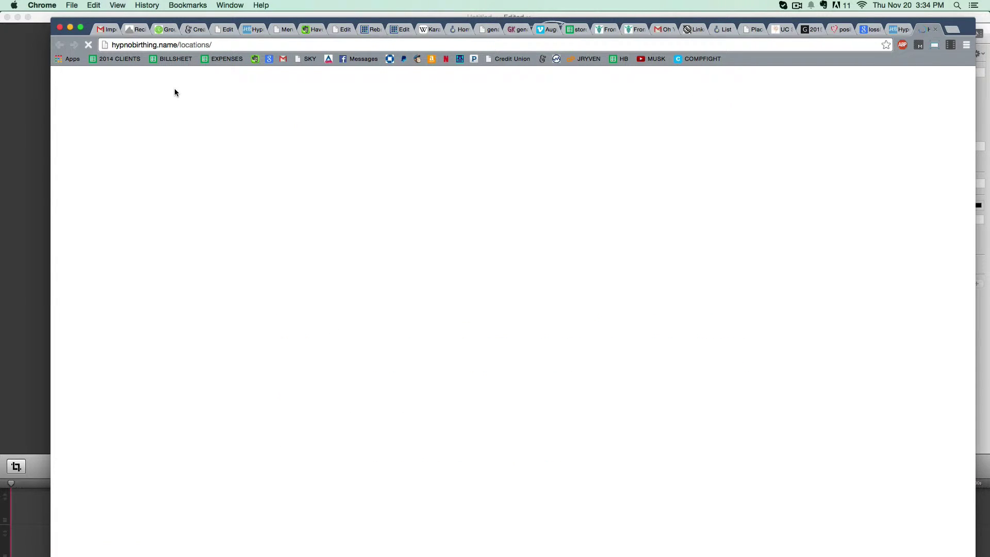
- Copy the /locations/ page address from the live site and reselect LINKED PAGE in the editor
click(160, 45)
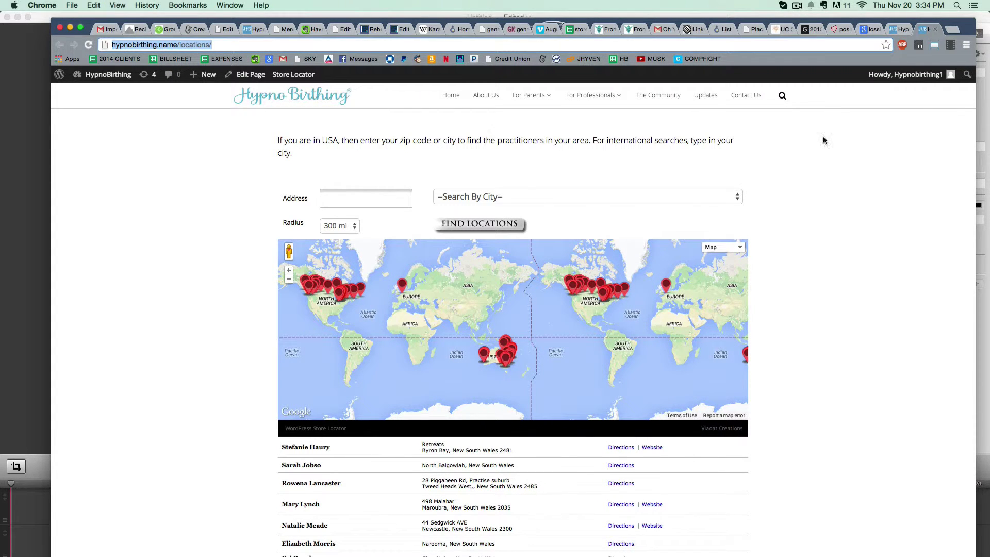
click(248, 30)
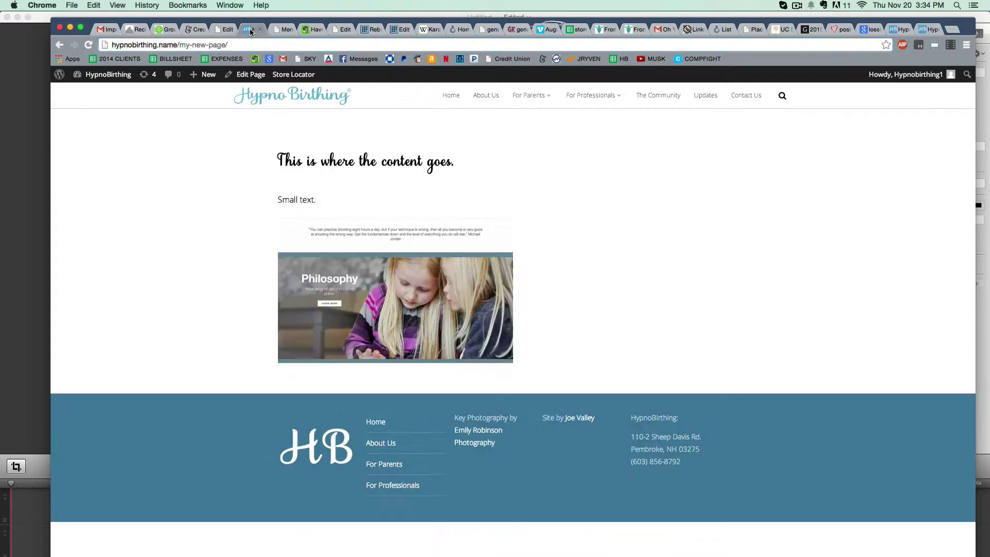
click(226, 29)
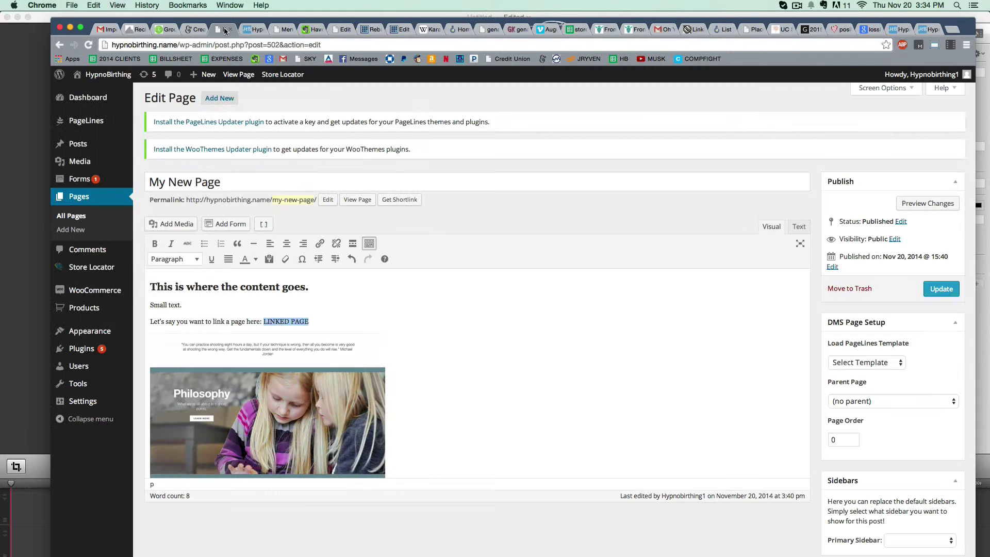
mouse_move(315, 321)
mouse_down()
mouse_move(263, 321)
mouse_move(310, 321)
mouse_up()
click(264, 320)
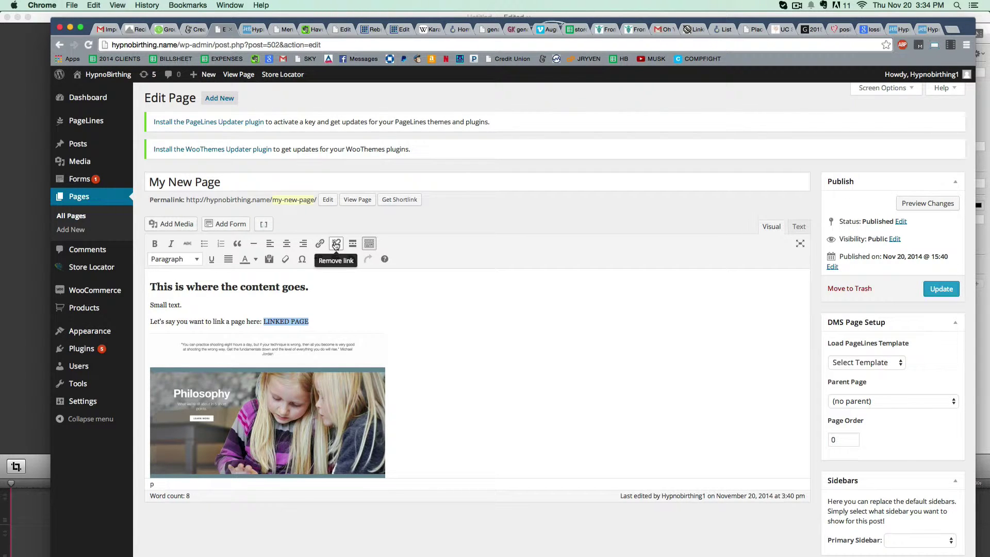
click(321, 245)
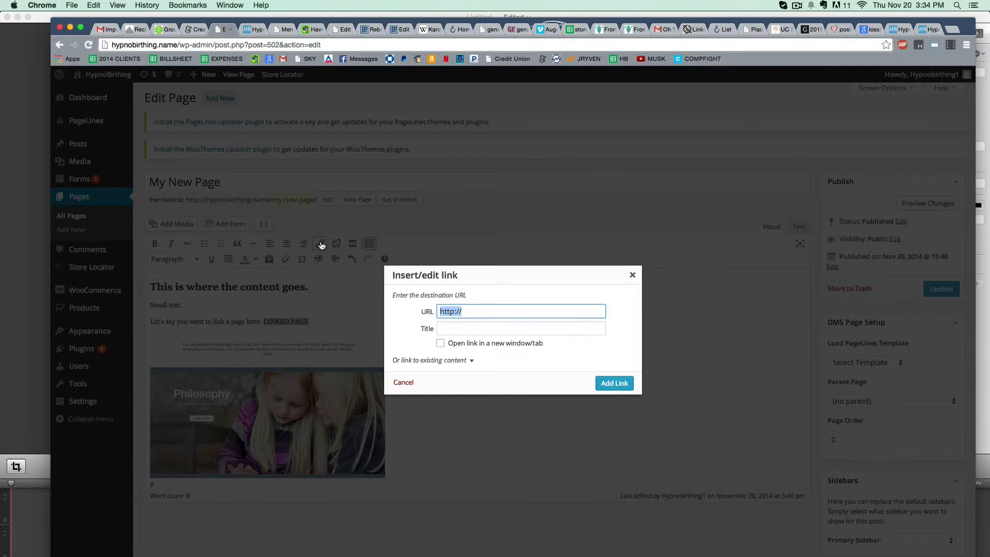
text(http://hypnobirthing.name/locations/)
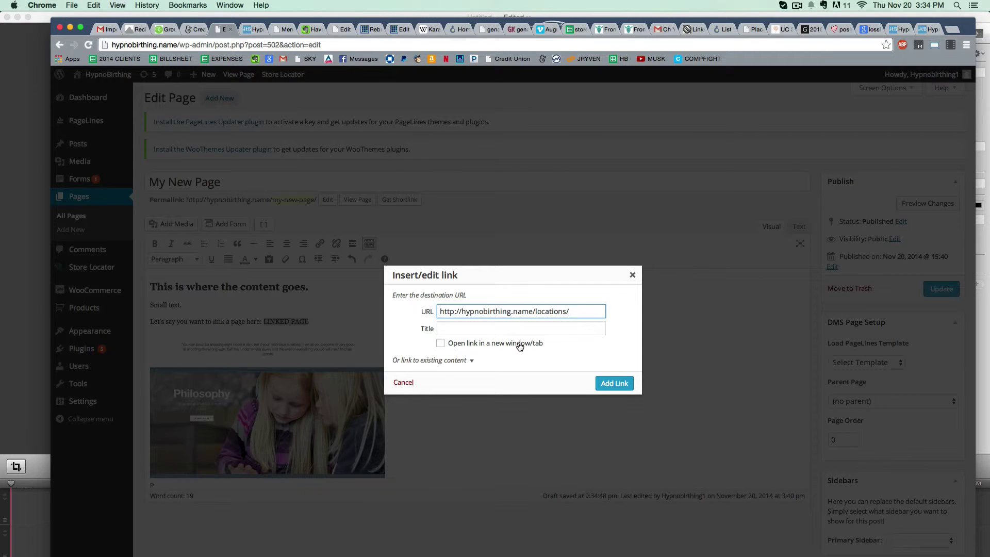
click(441, 345)
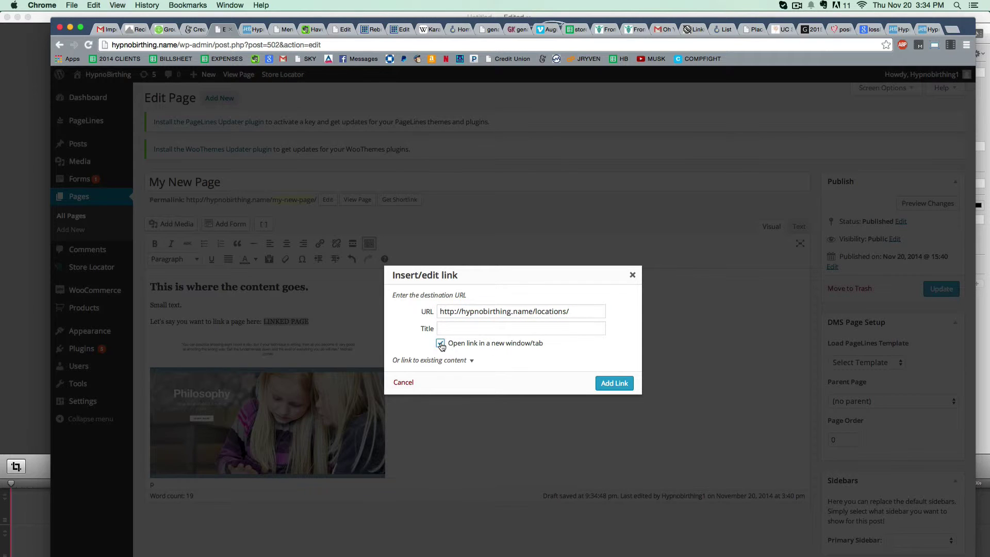
click(441, 345)
click(611, 382)
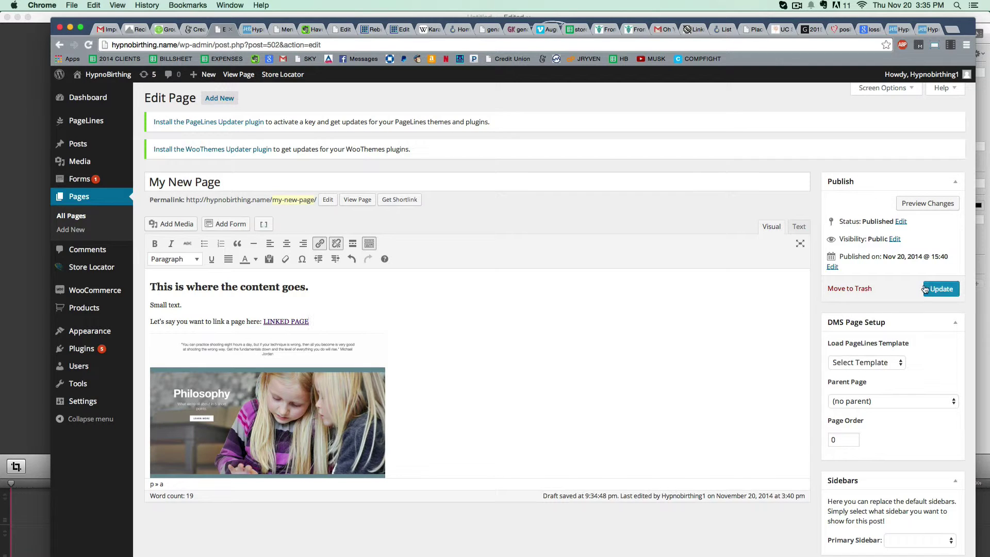
- Update My New Page and view its live version showing the LINKED PAGE link
click(941, 288)
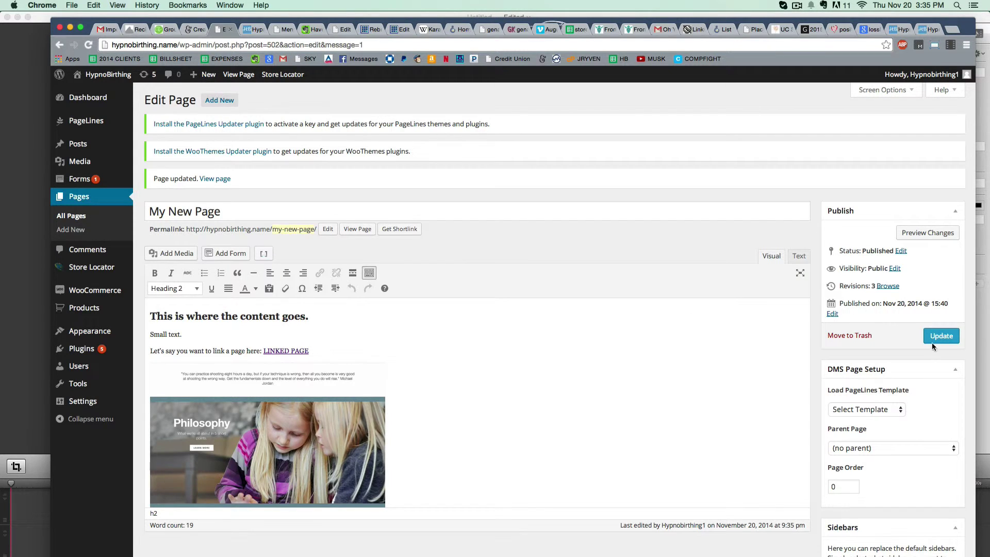
click(351, 231)
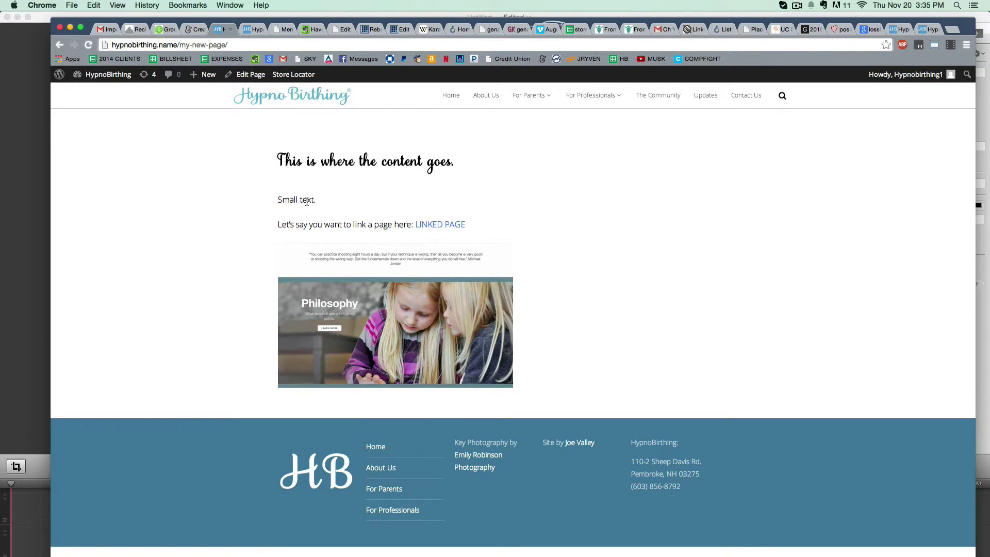
- Follow the LINKED PAGE link on the live page to reach the locations page
click(445, 228)
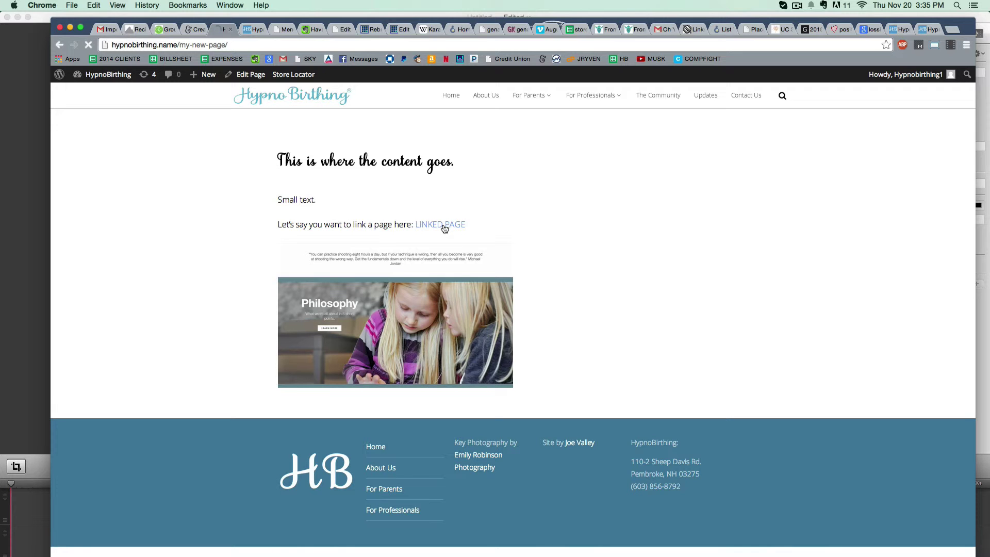